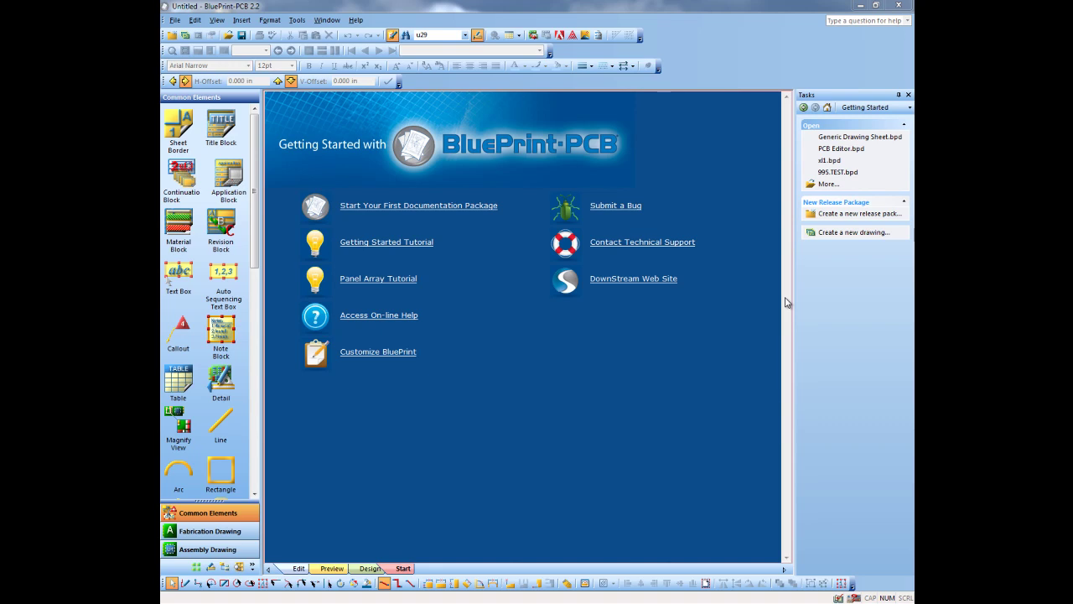
Open the recent file Generic Drawing Sheet.bpd from the Start page
click(852, 137)
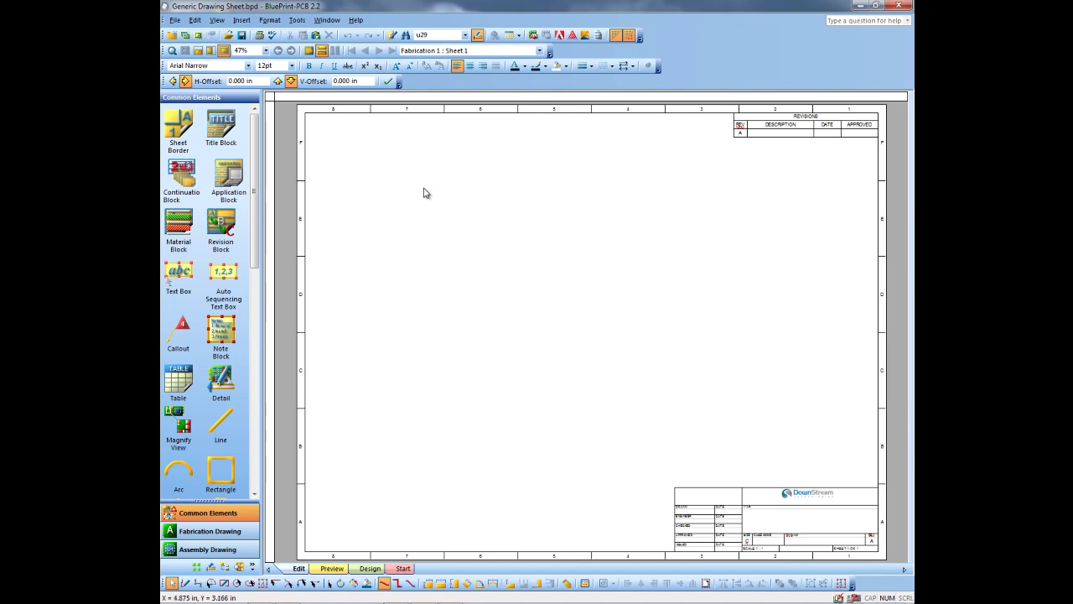
Import the Allegro ODB++ archive Gerber2\odbjob.tgz into the drawing
click(174, 20)
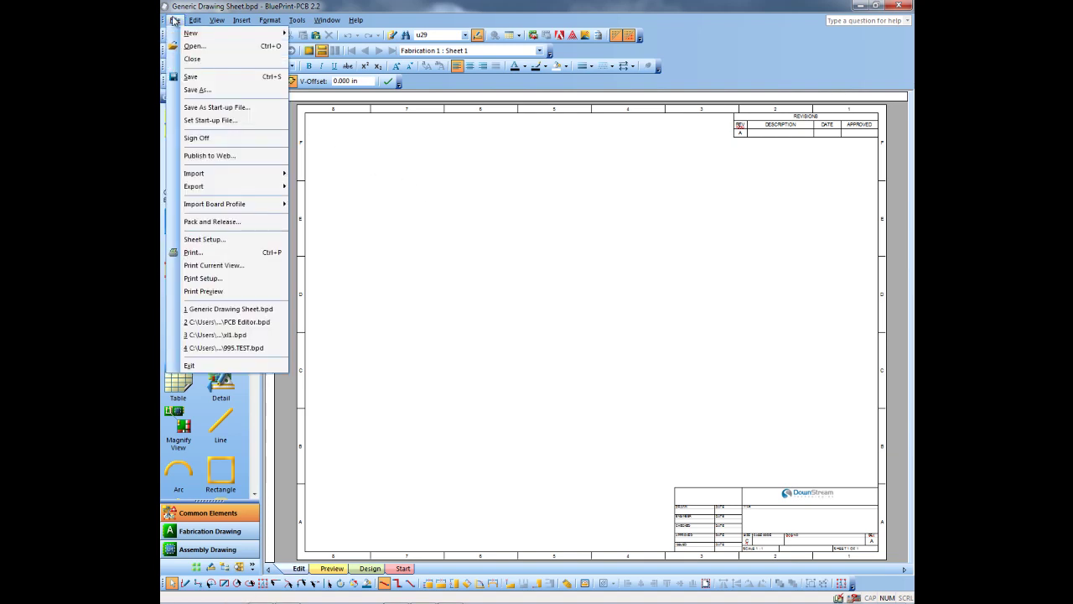
mouse_move(233, 174)
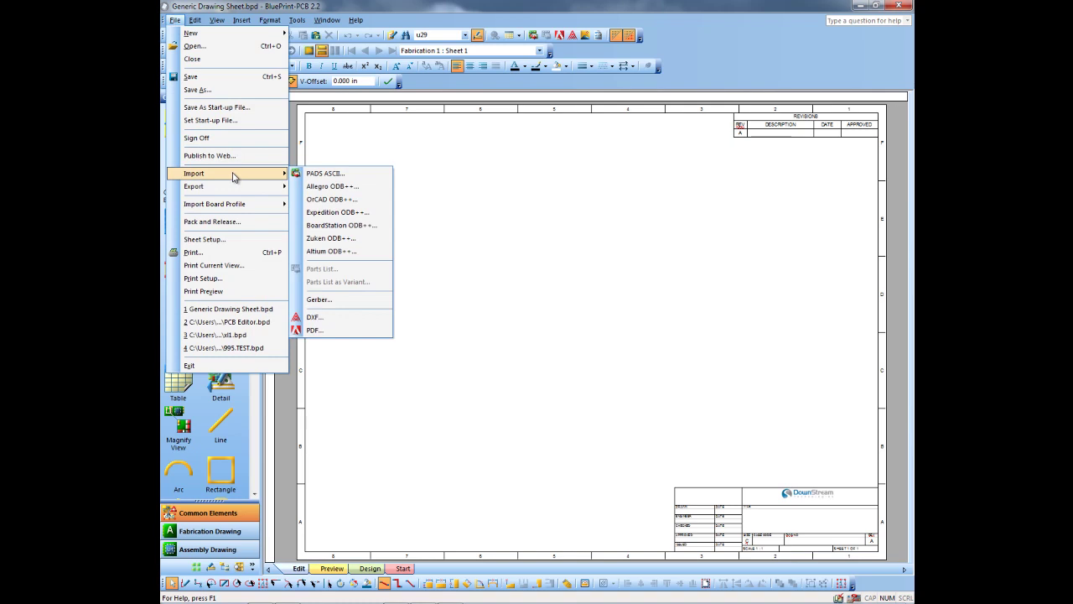
click(350, 187)
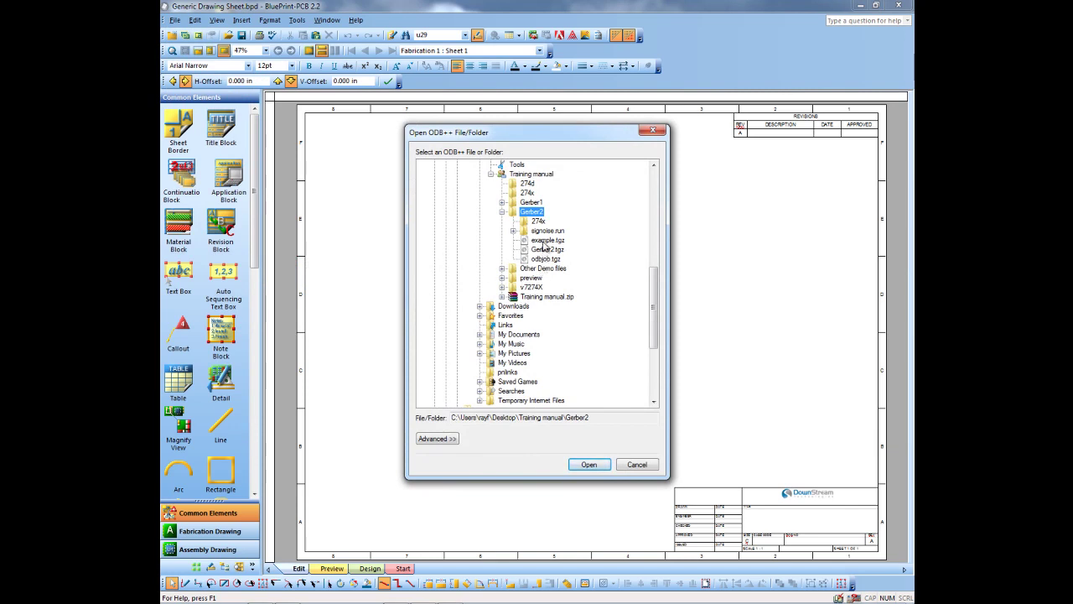
click(544, 259)
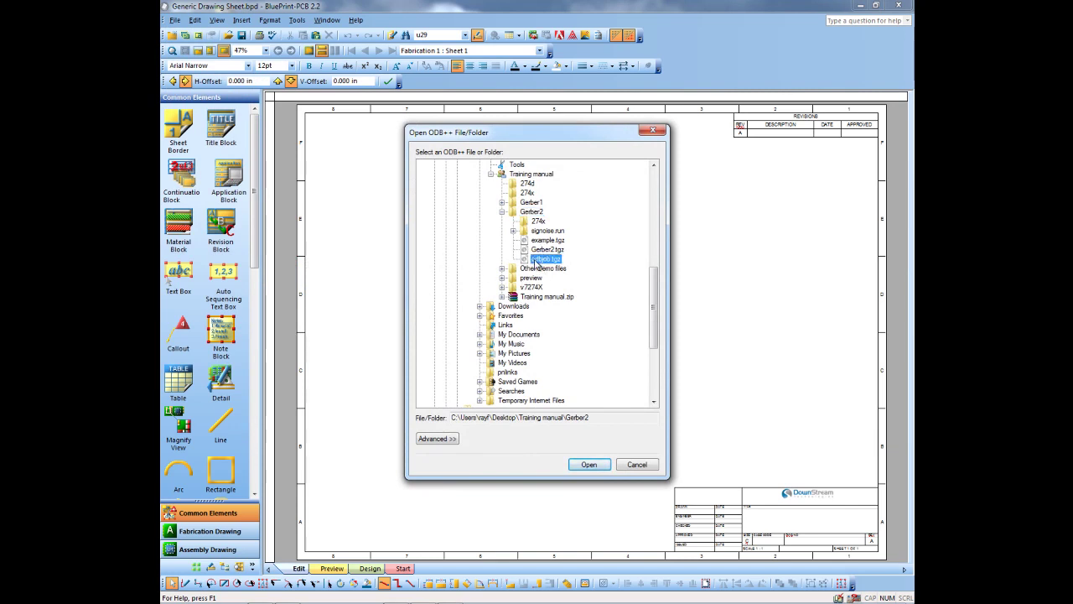
click(592, 466)
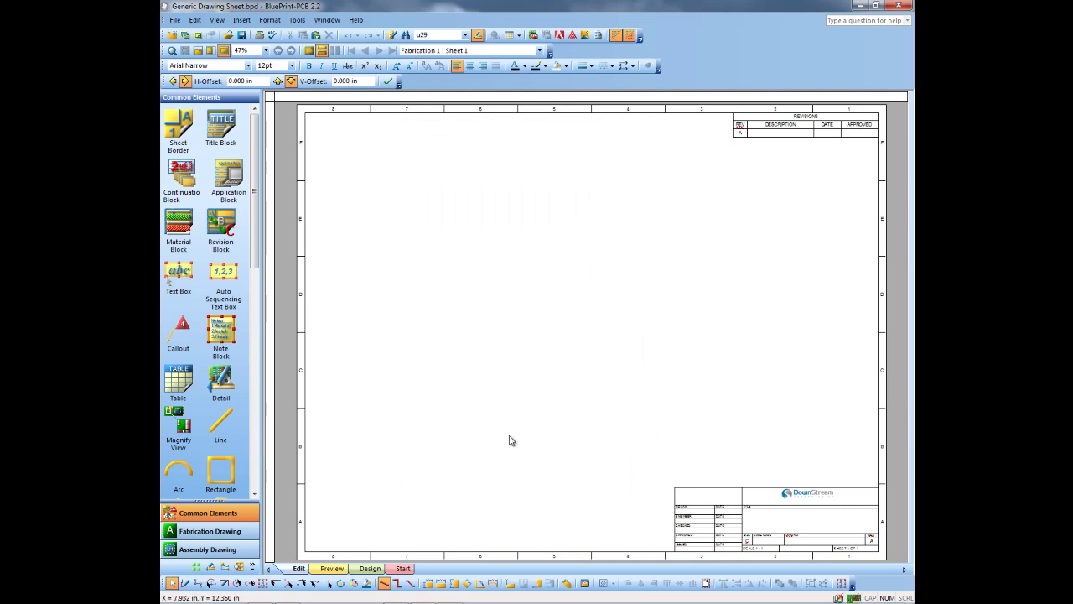
Review the imported board on the Design tab, then return to Edit with Fabrication Drawing elements shown
click(369, 568)
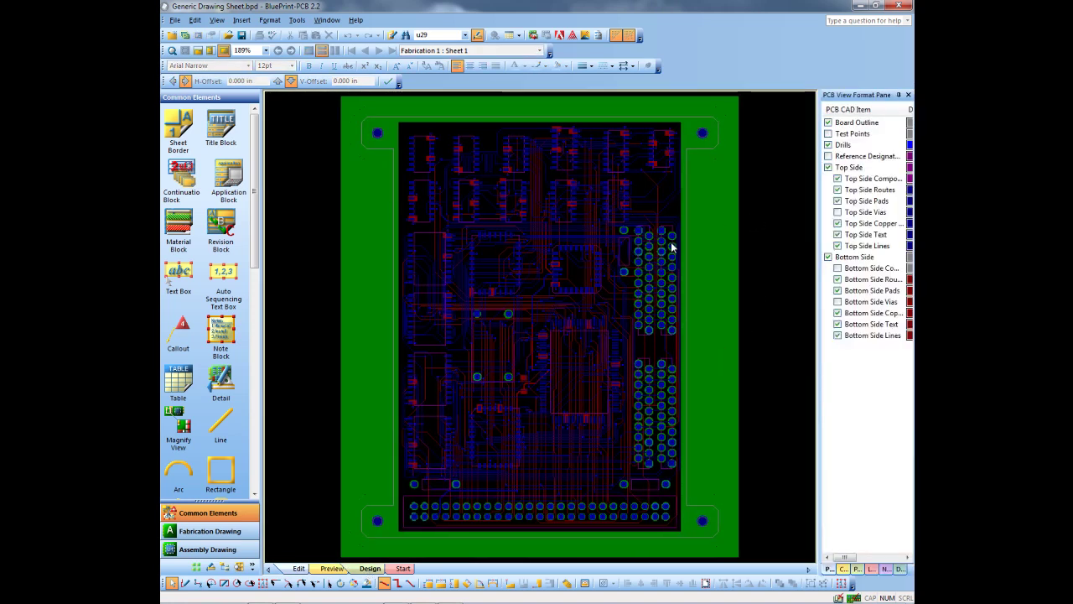
mouse_move(621, 269)
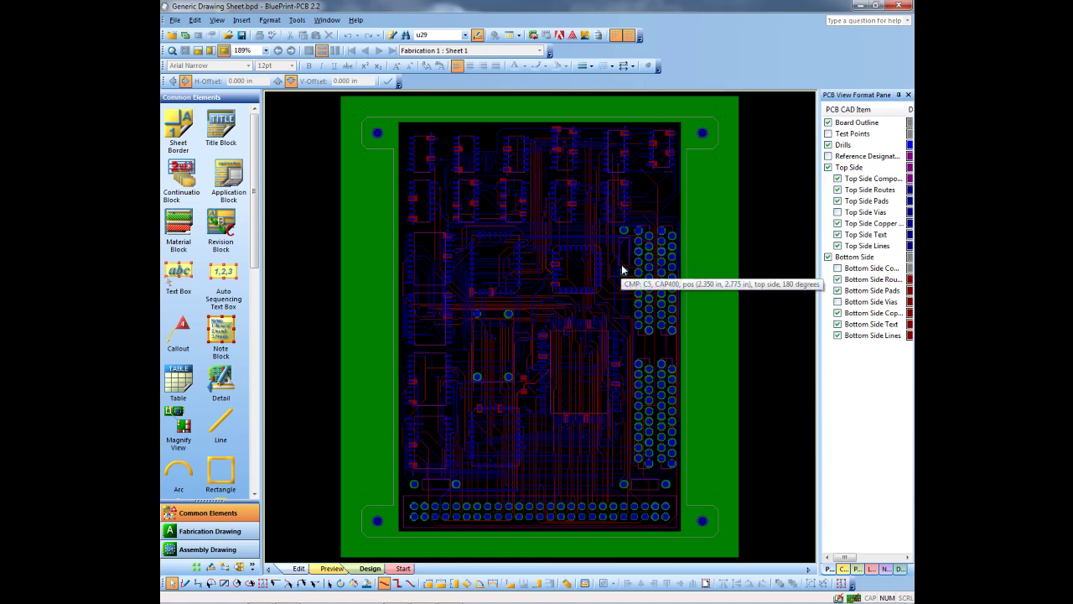
click(297, 569)
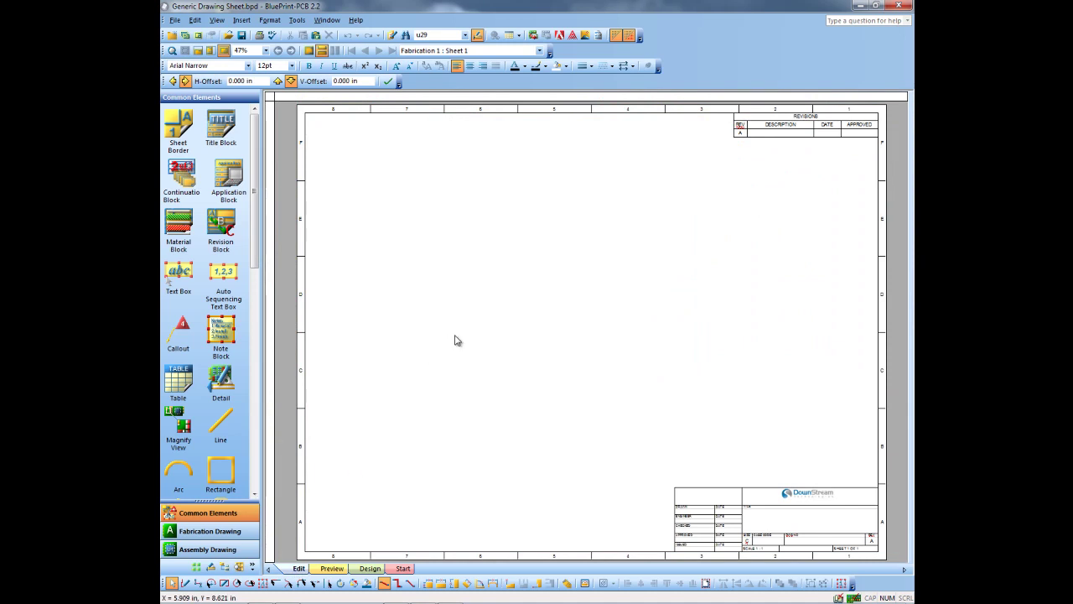
click(210, 531)
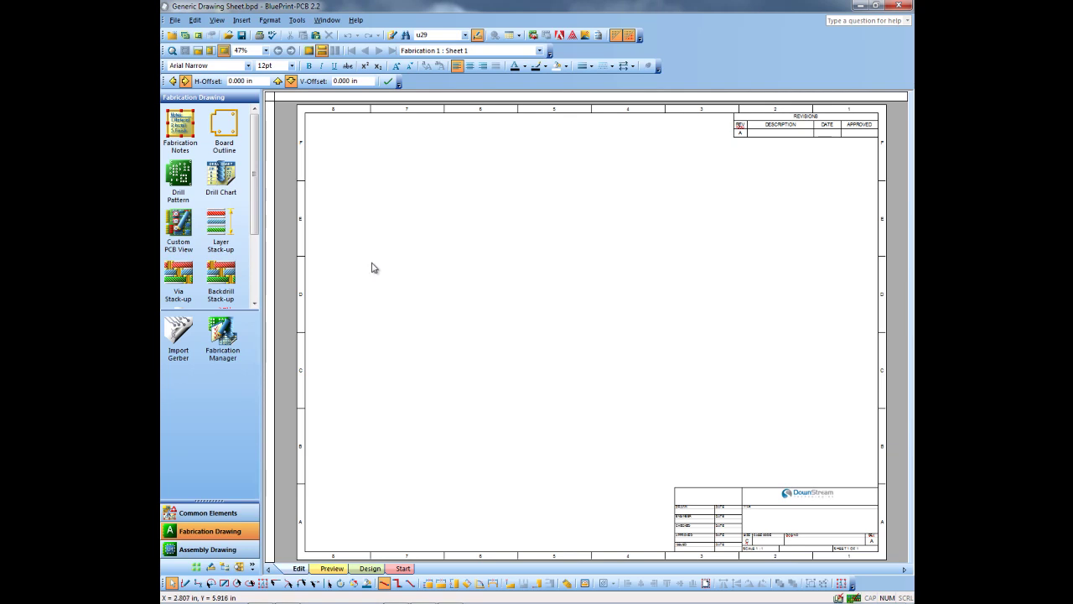
Place Drill Pattern, Drill Chart below it, and Layer Stack-up above it on the sheet
mouse_move(179, 173)
mouse_down()
mouse_move(488, 240)
mouse_move(410, 231)
mouse_up()
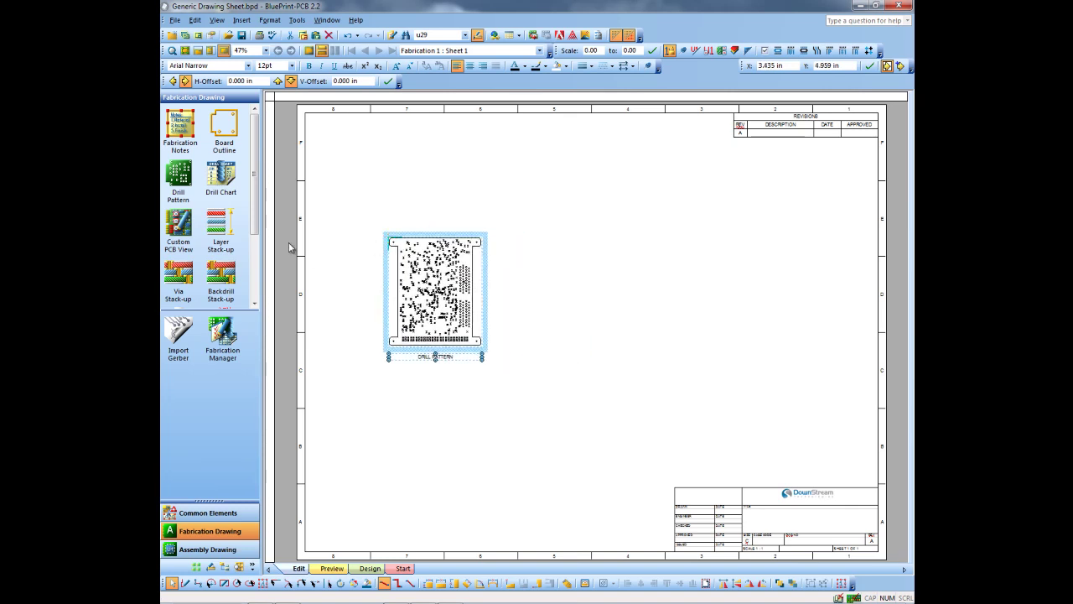
drag(219, 176, 515, 261)
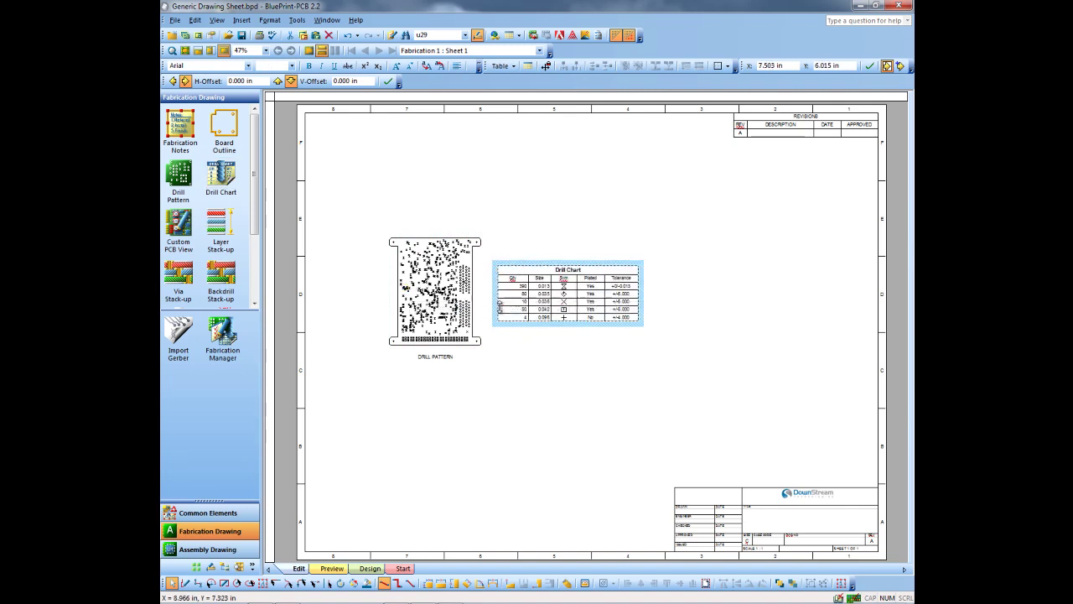
drag(549, 261, 421, 369)
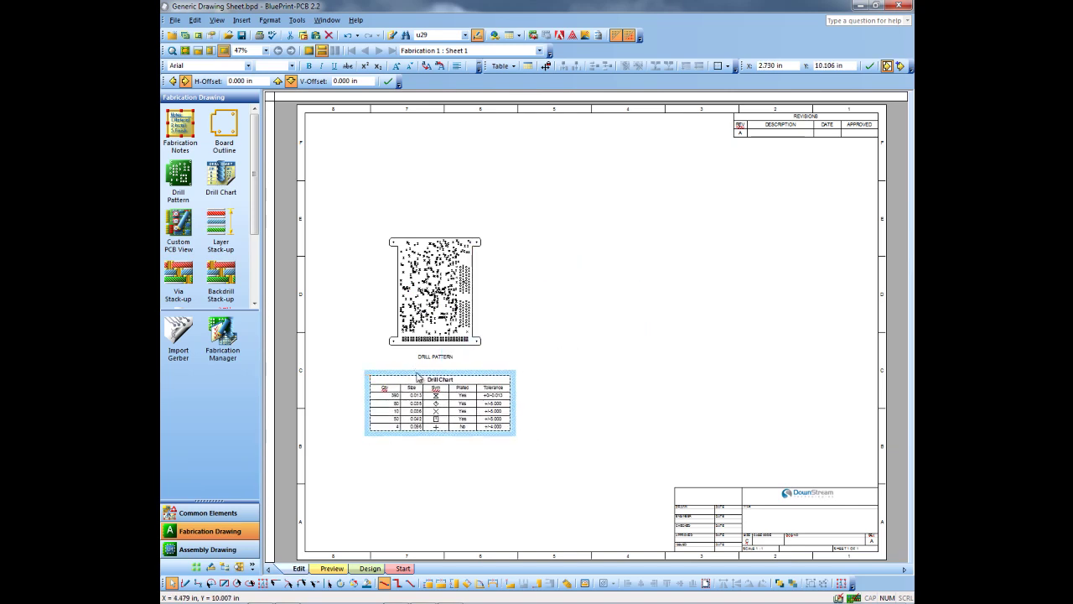
click(616, 304)
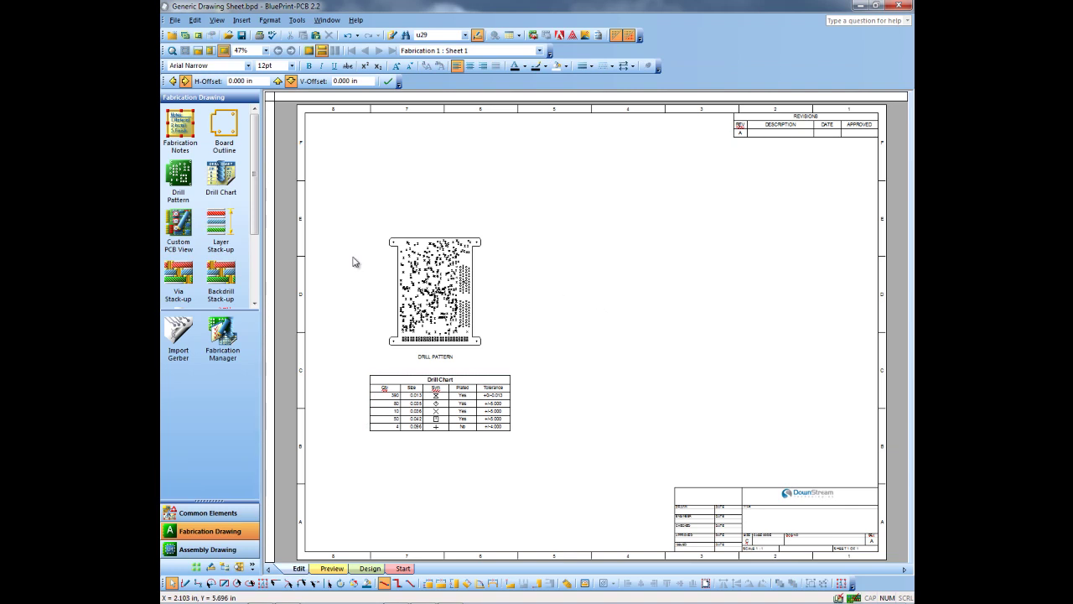
drag(220, 222, 399, 149)
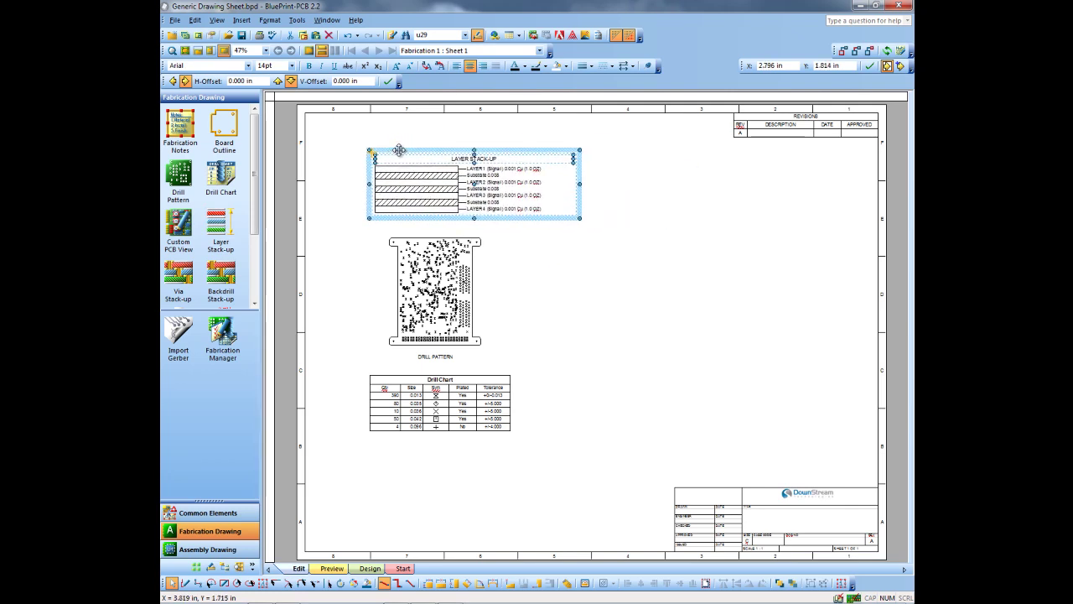
Inspect the layer stack-up up close, then place Fabrication Notes on the sheet's right side
click(186, 51)
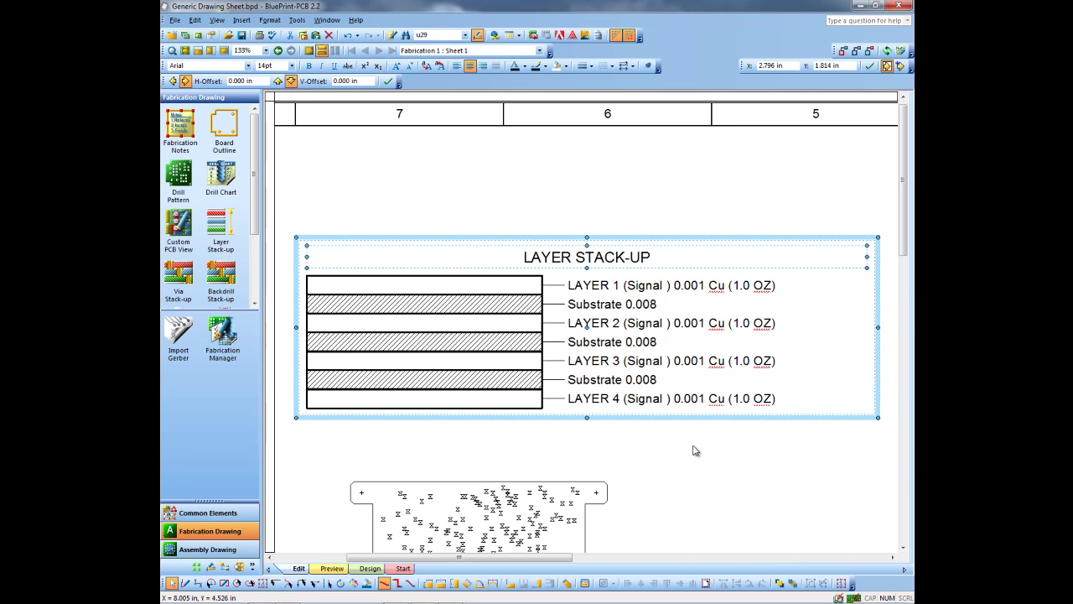
key(ctrl+shift+w)
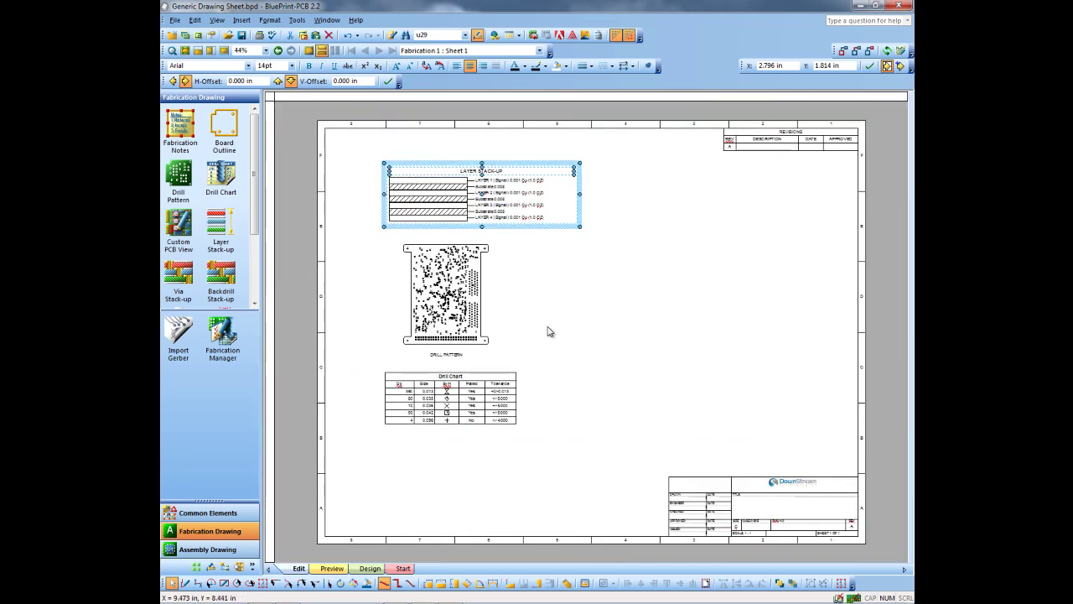
drag(180, 124, 688, 215)
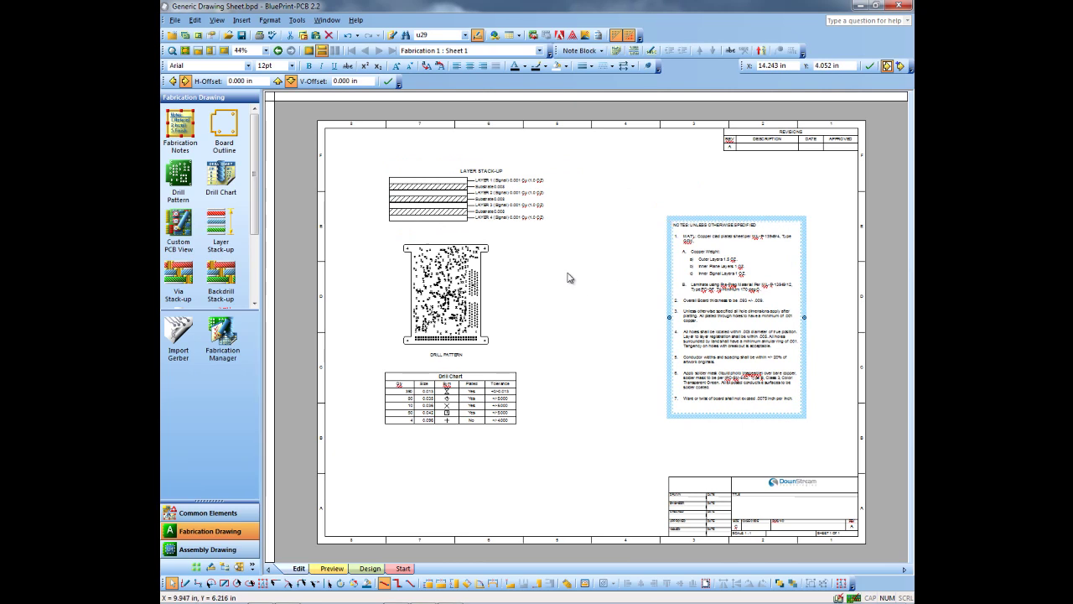
Move the '.093 +/- .009' board thickness note from item 2 down to item 3
click(185, 51)
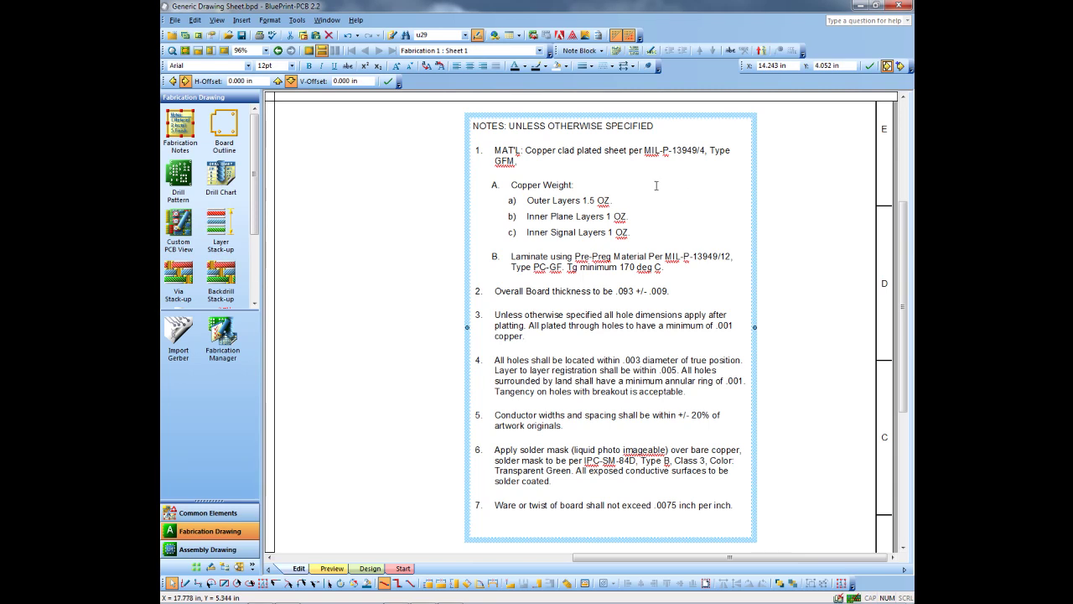
double_click(582, 290)
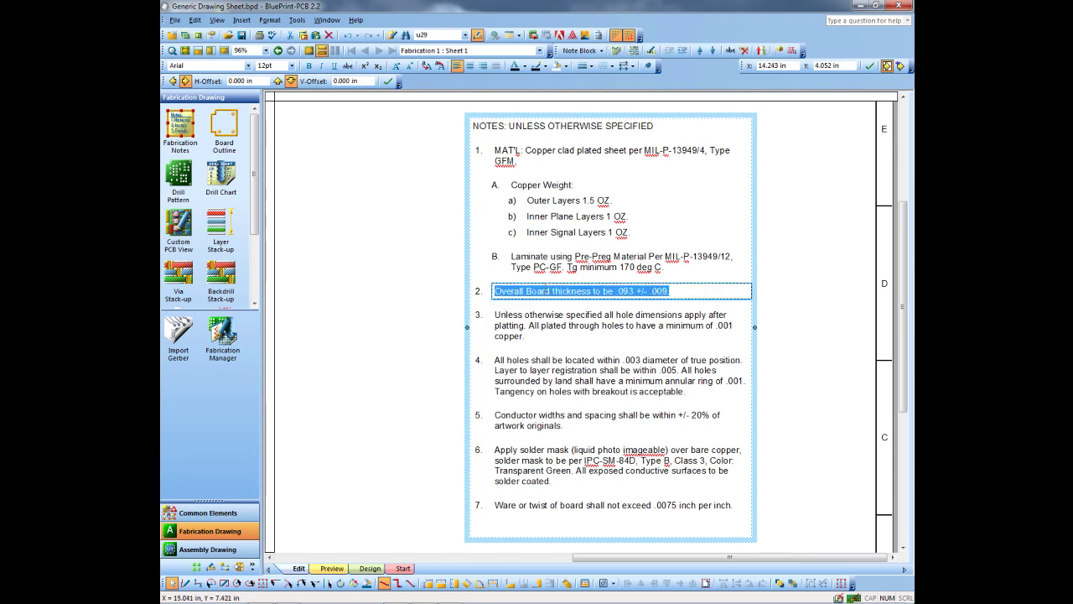
click(711, 54)
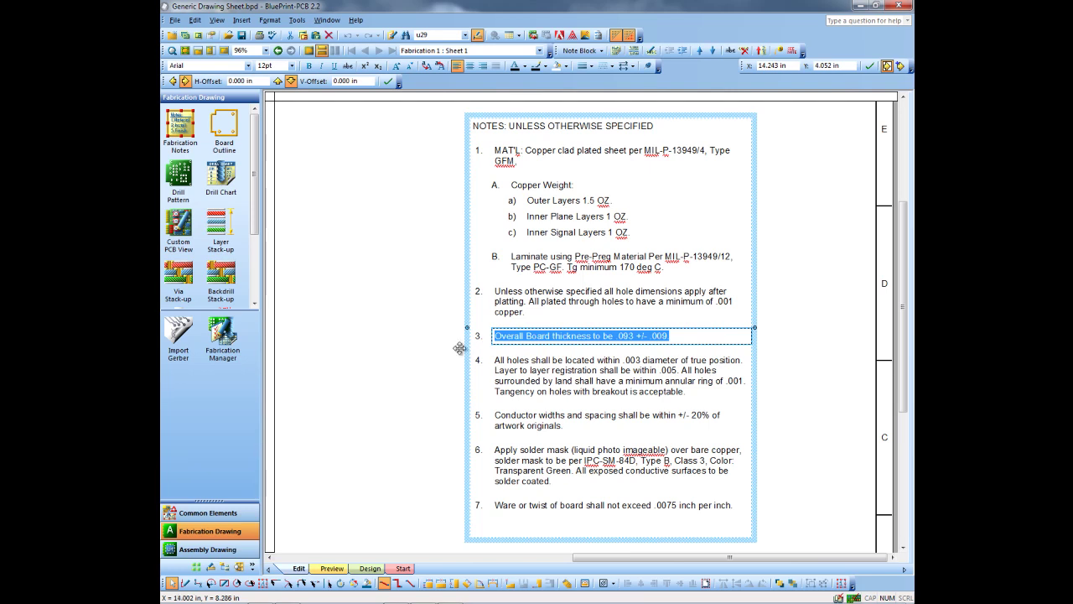
Add a numbered flag callout for note 3 pointing at the layer stack-up
right_click(492, 336)
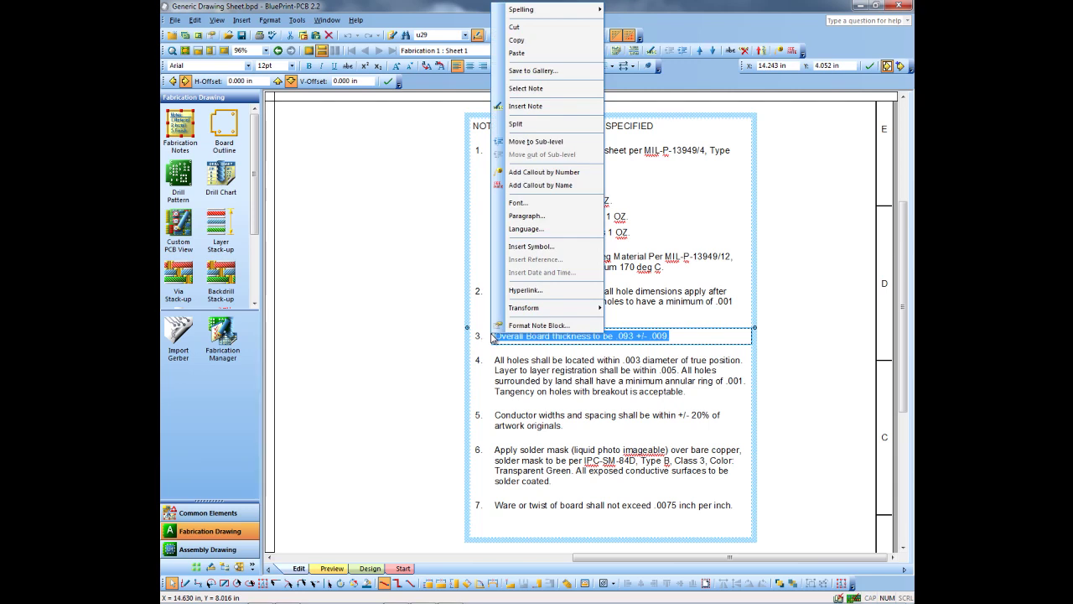
click(543, 172)
drag(307, 372, 529, 145)
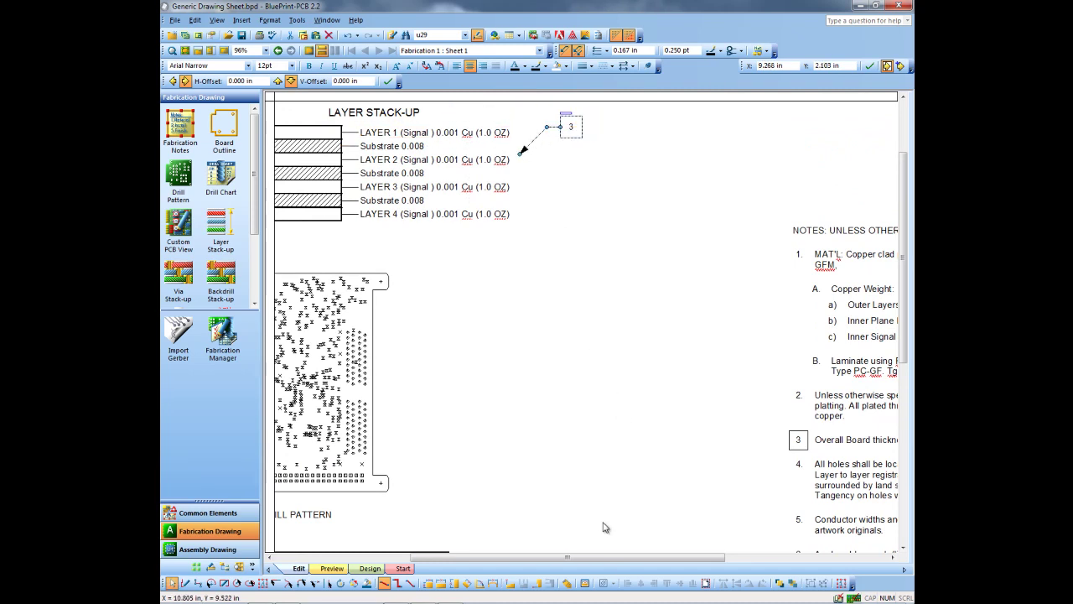
drag(627, 560, 668, 560)
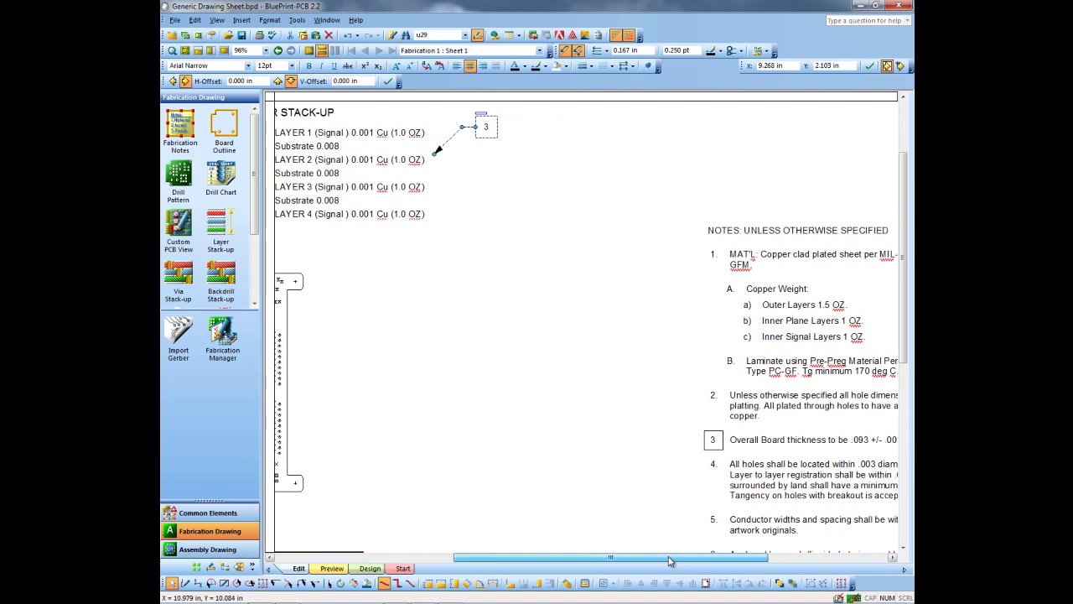
Move the board thickness note down to item 4 and confirm the callout's link updates
click(732, 440)
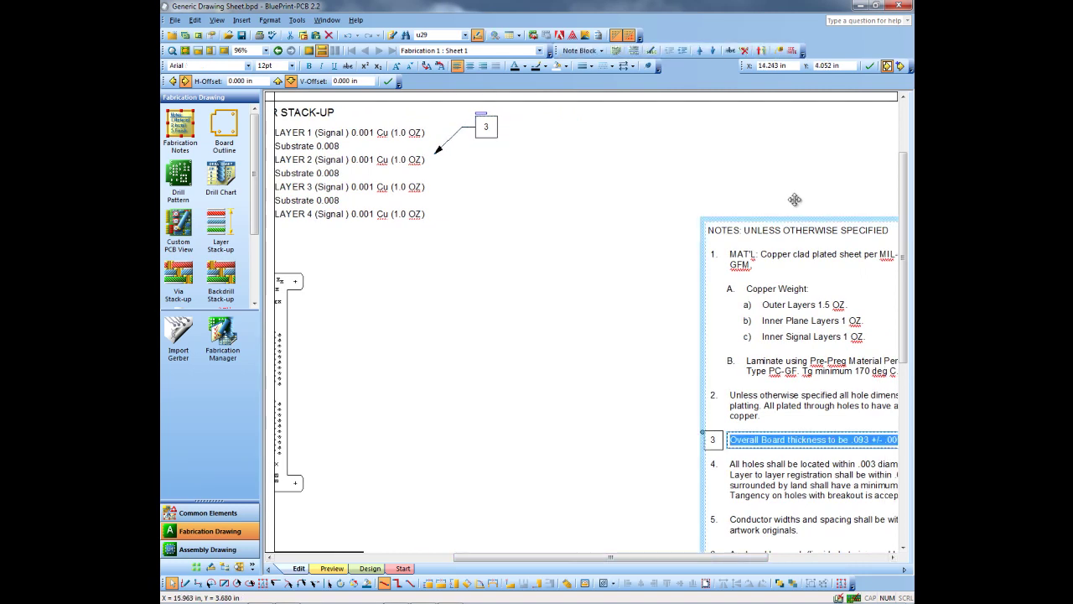
click(713, 51)
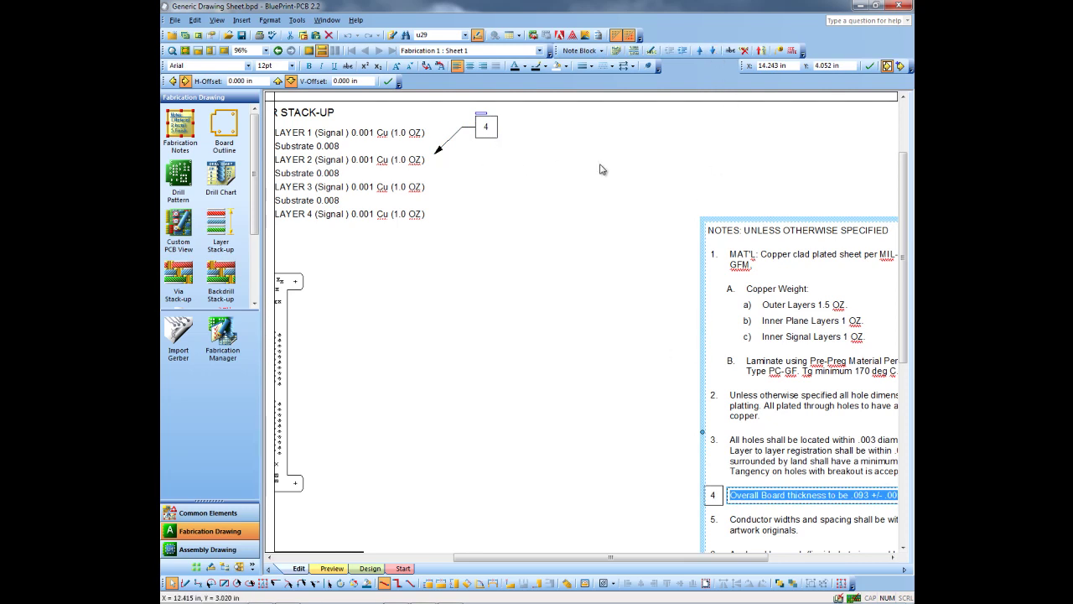
click(483, 121)
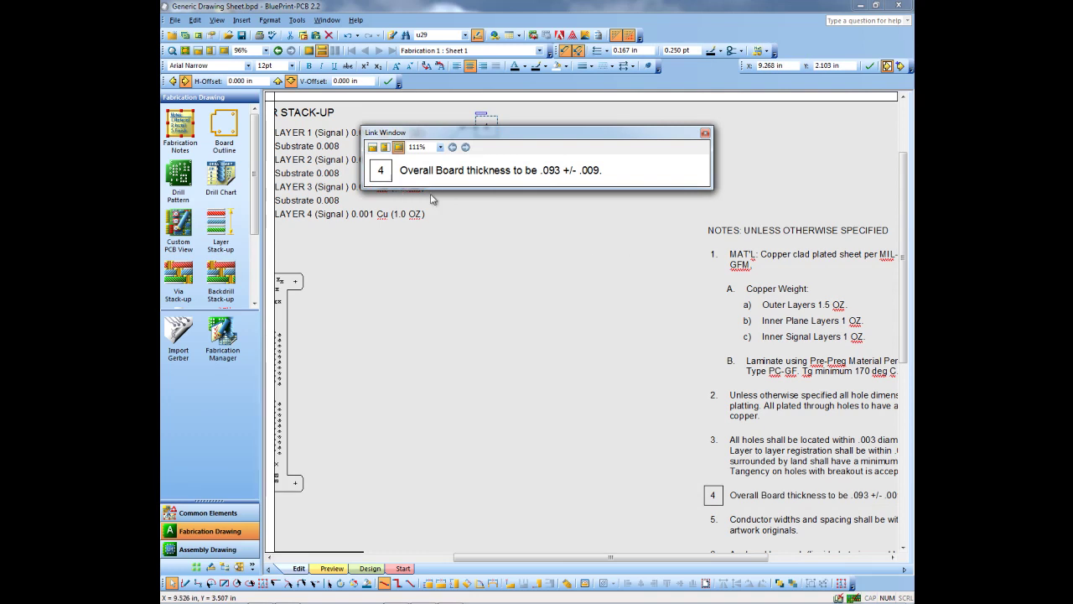
click(706, 133)
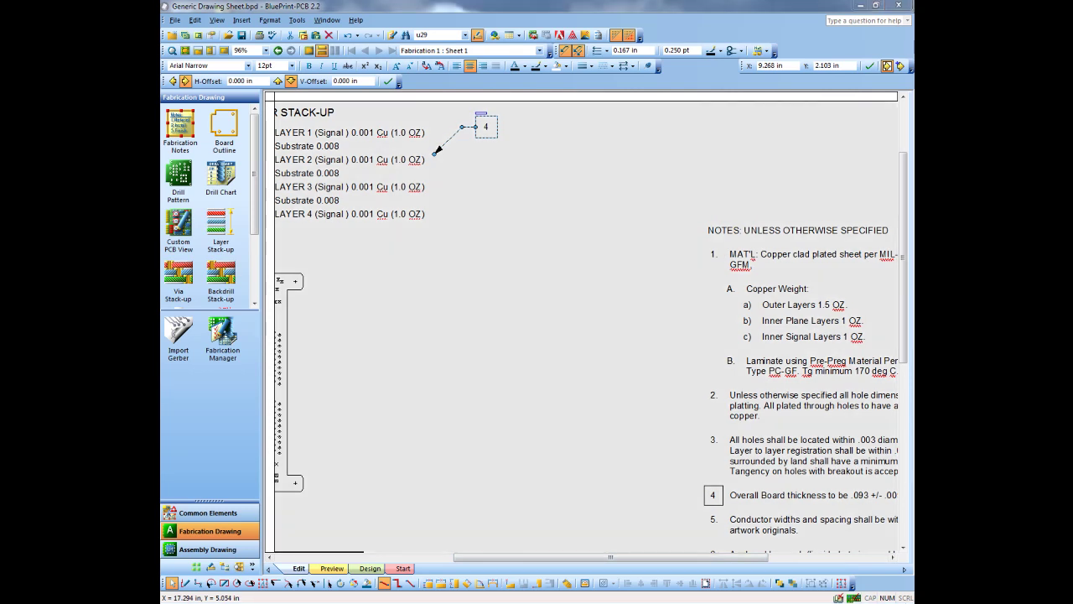
click(529, 256)
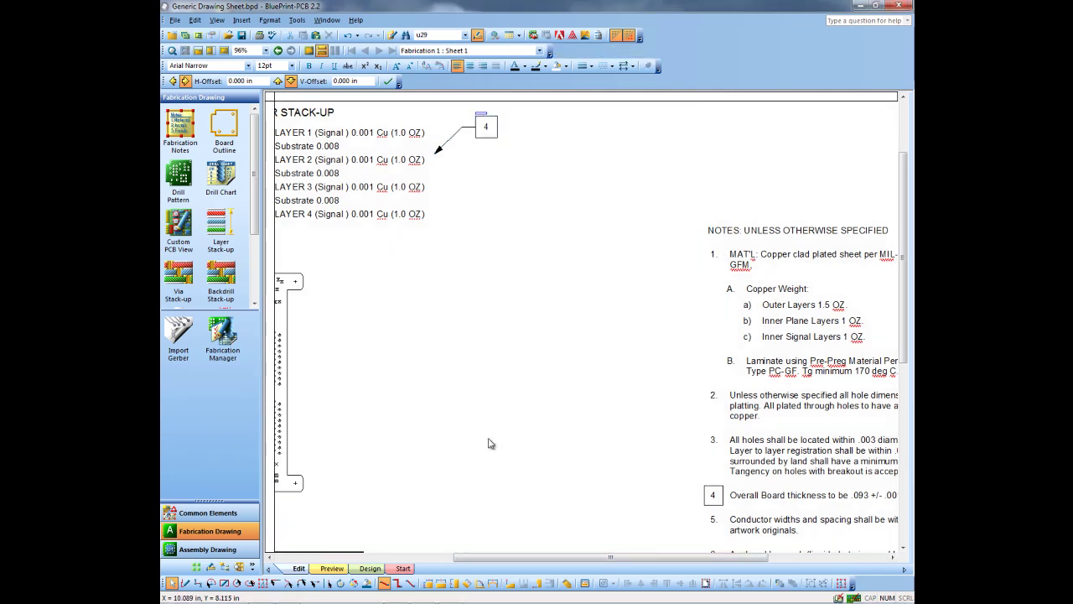
scroll(507, 432, down, 5)
drag(531, 558, 375, 553)
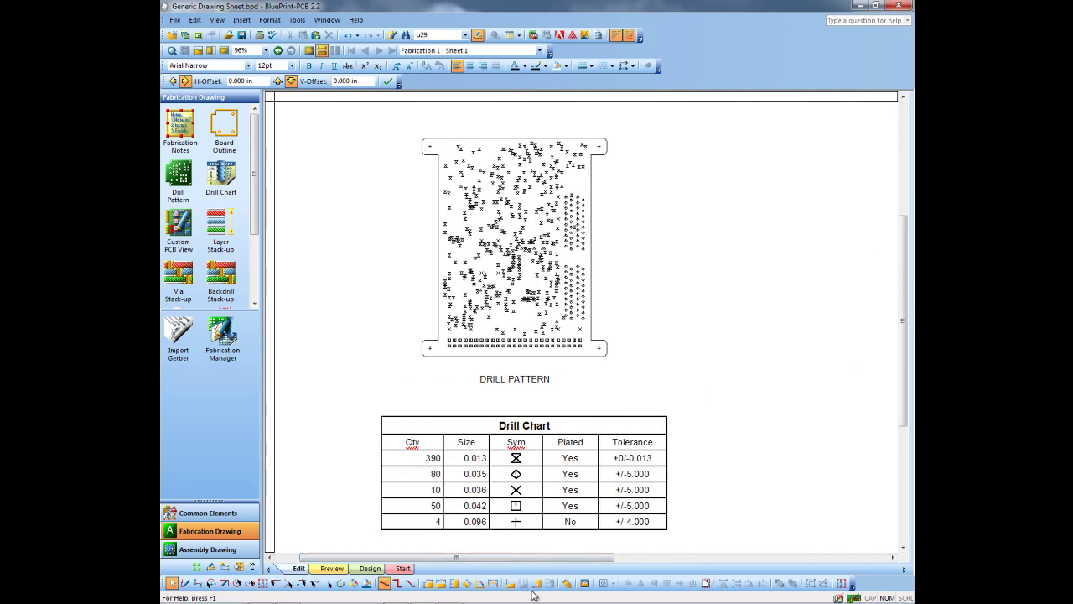
Add a 3.300 width dimension below the board and a 3.400 height dimension on its left
click(429, 583)
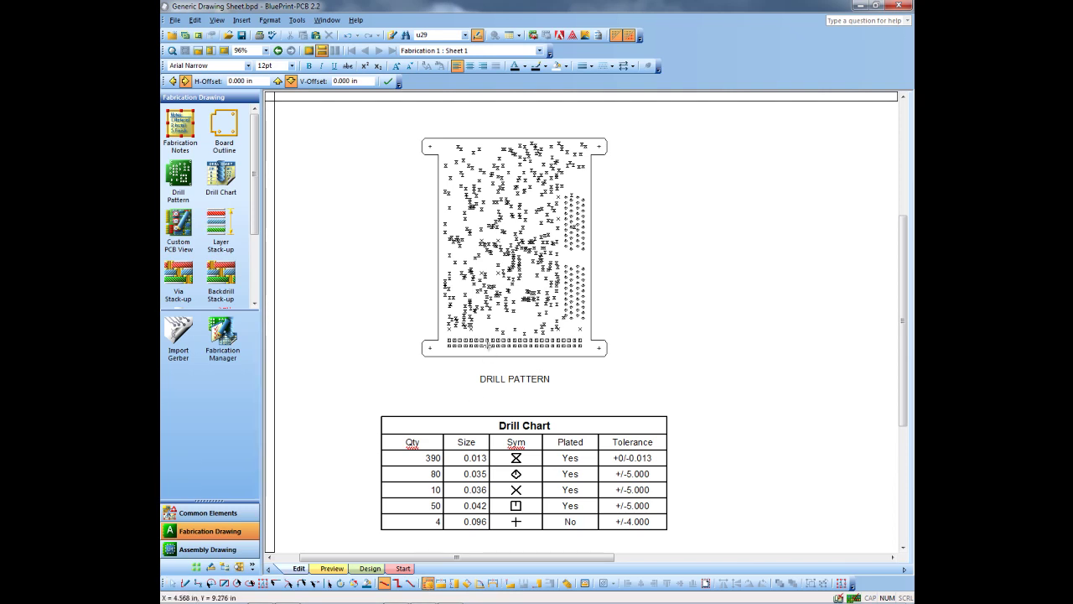
click(482, 363)
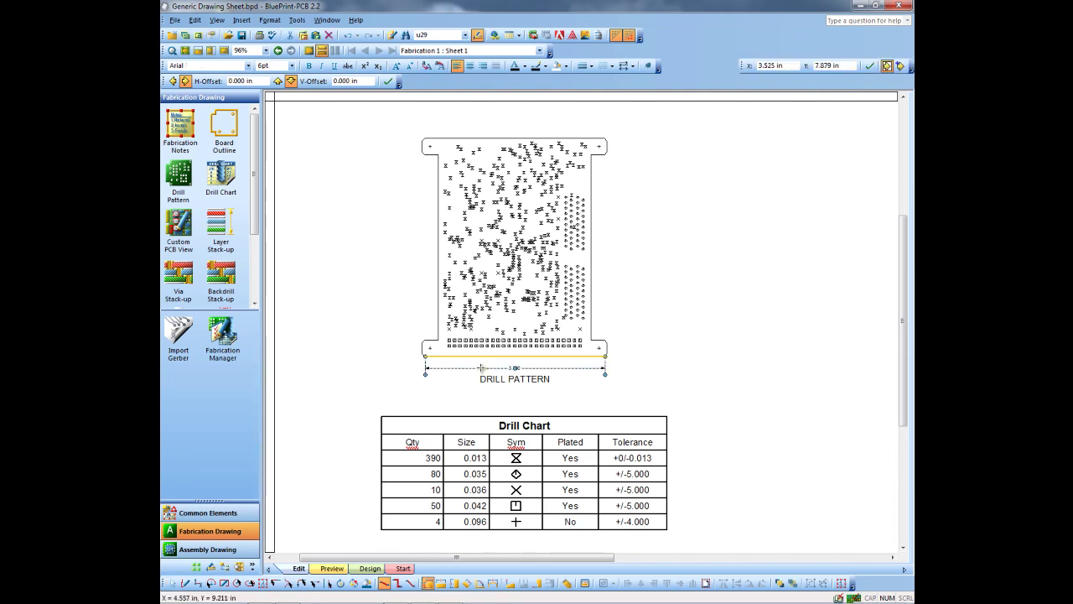
click(436, 209)
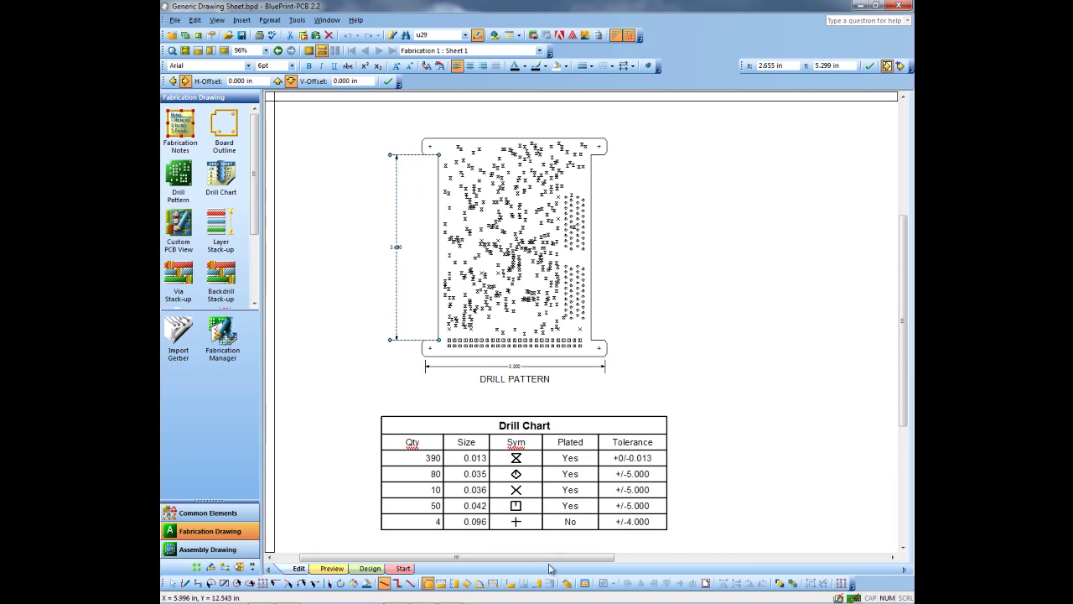
click(510, 582)
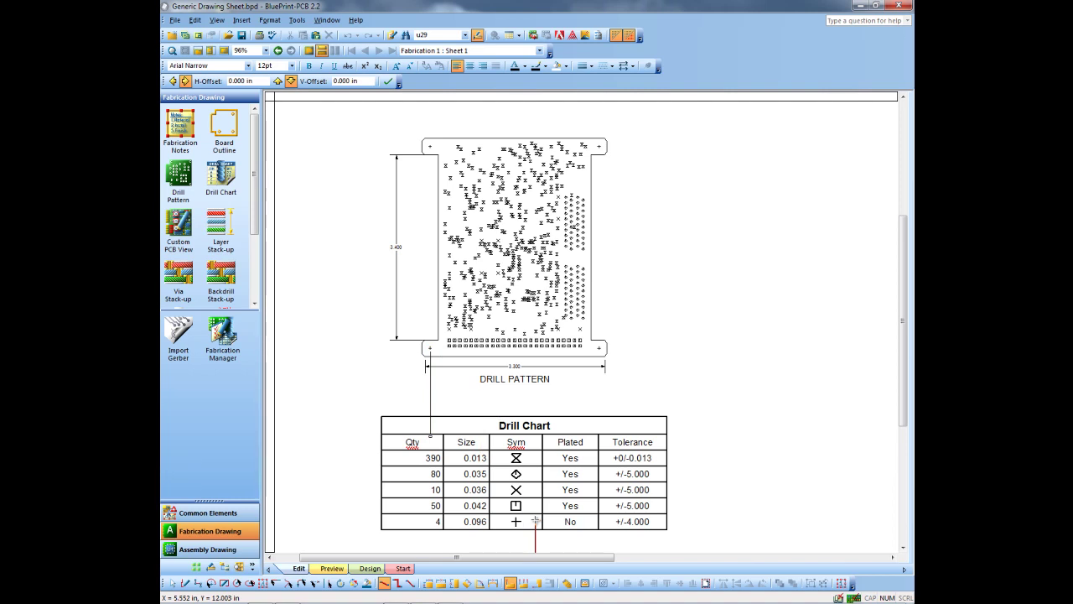
Add coordinate dimensions from a bottom-left 0 origin: 0.150, -0.150, 3.550, 3.860, 3.700
click(536, 583)
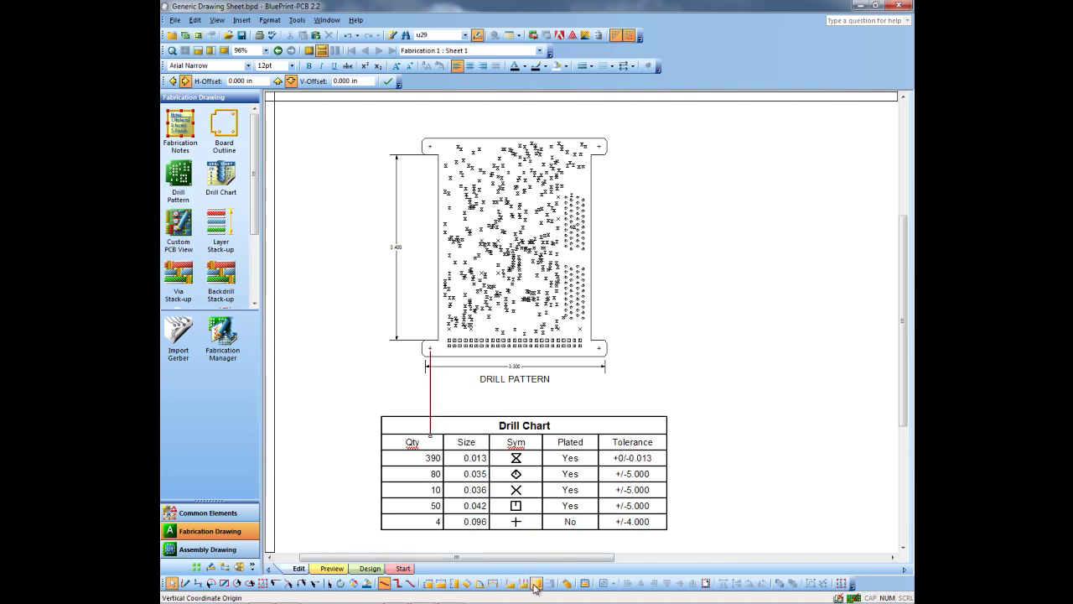
click(428, 347)
key(Escape)
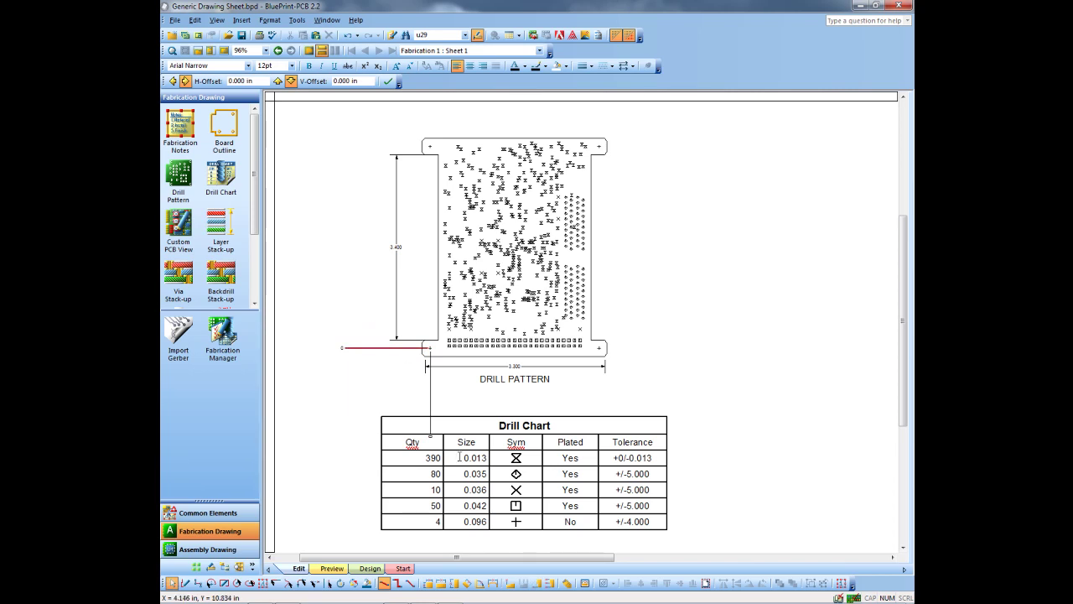
click(552, 583)
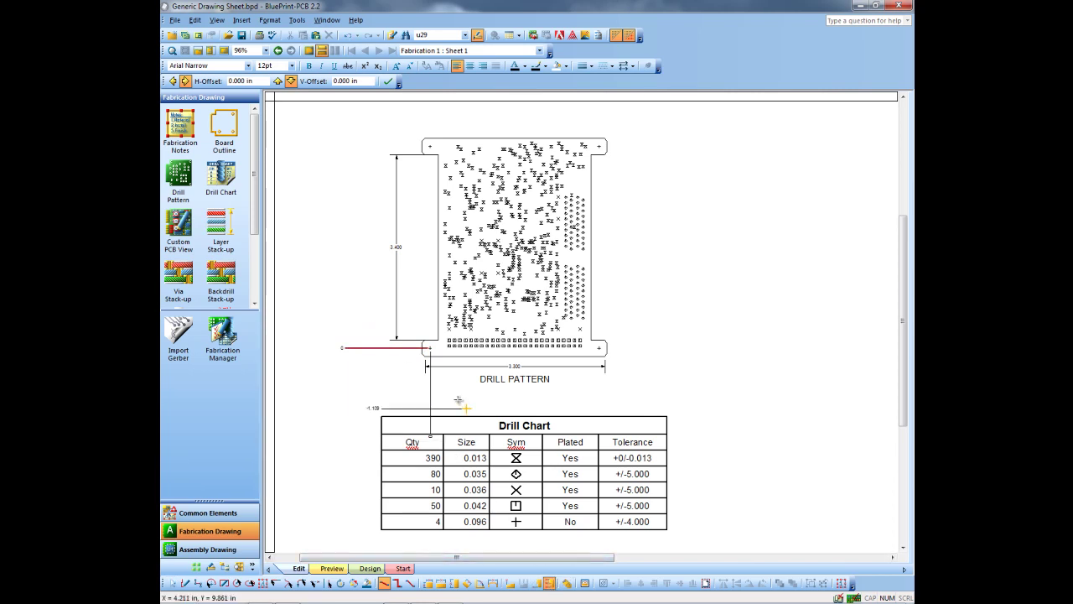
click(437, 340)
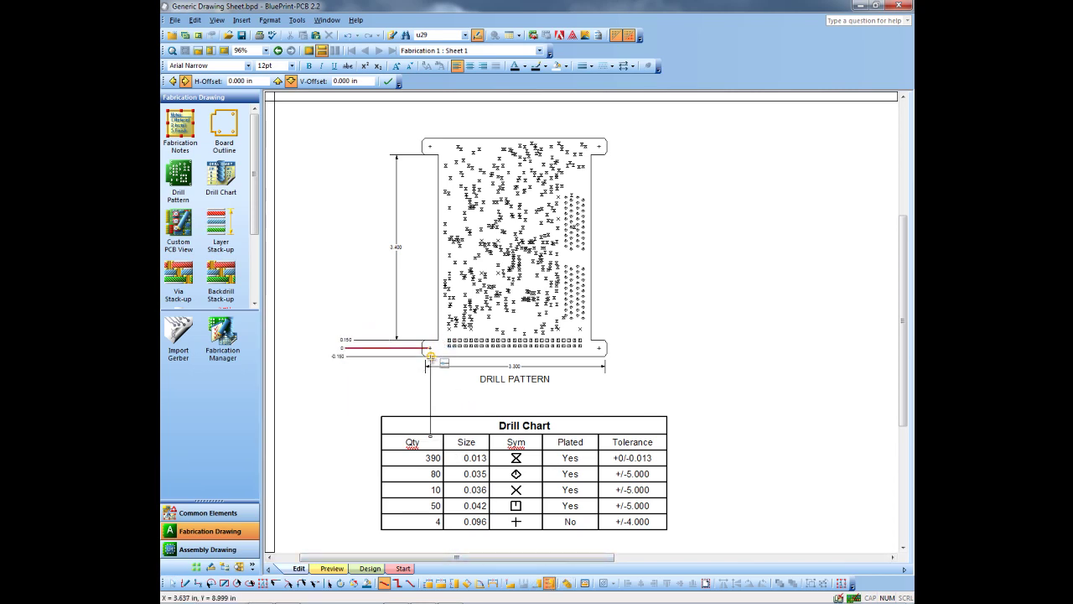
click(438, 356)
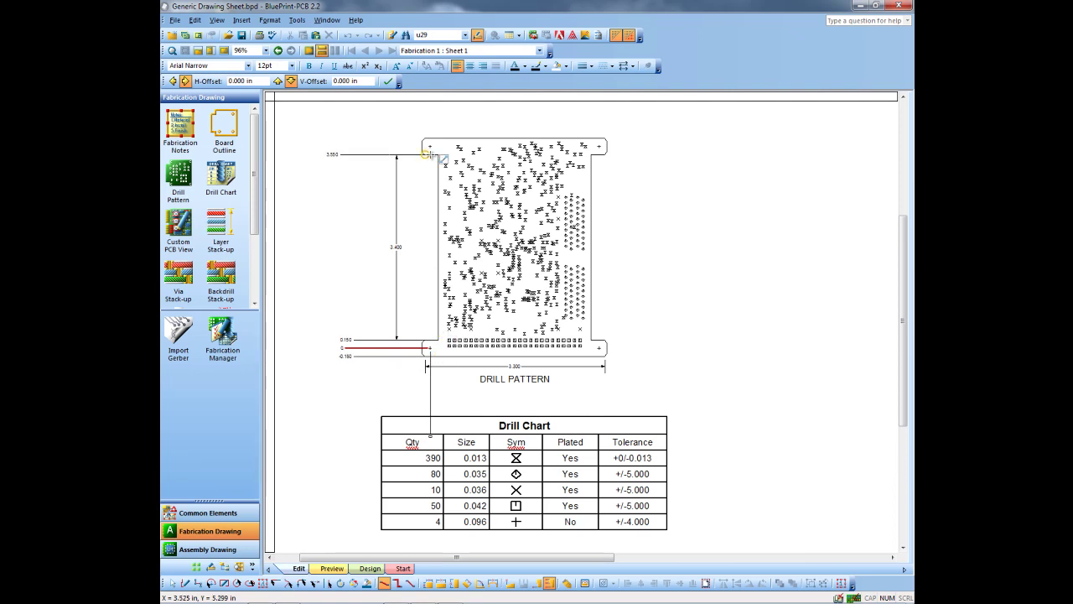
click(438, 155)
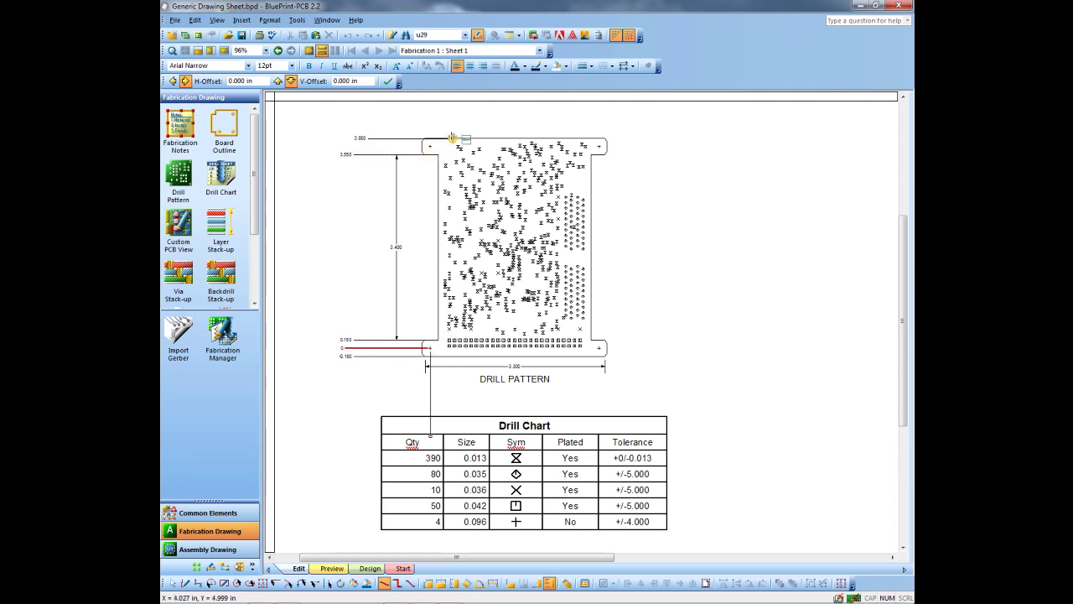
click(452, 137)
click(430, 146)
key(Escape)
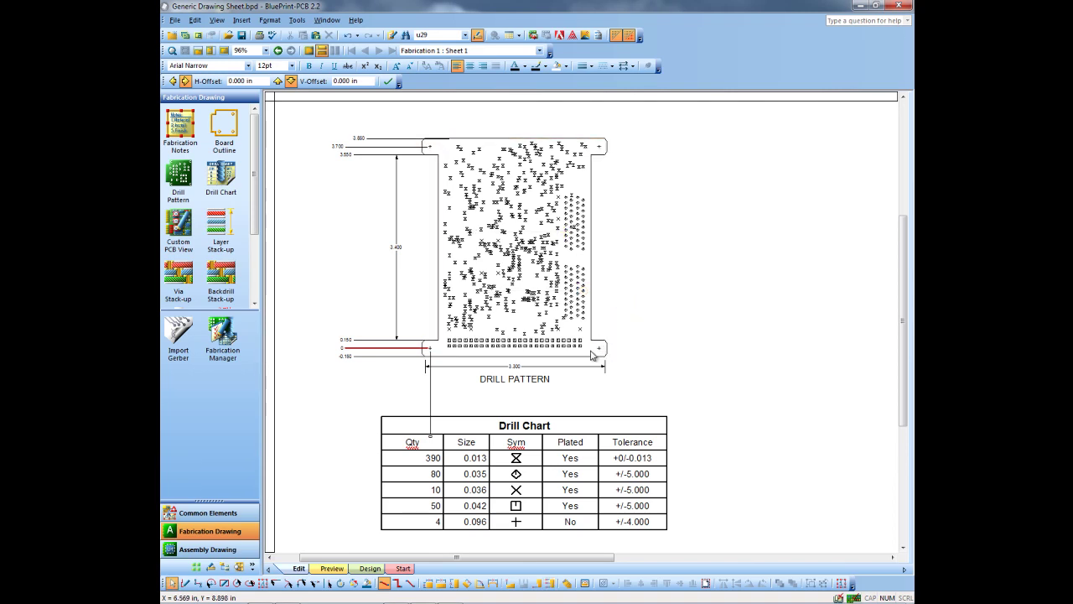
Shorten the origin dimension's vertical extension line to end above the drill chart
click(430, 412)
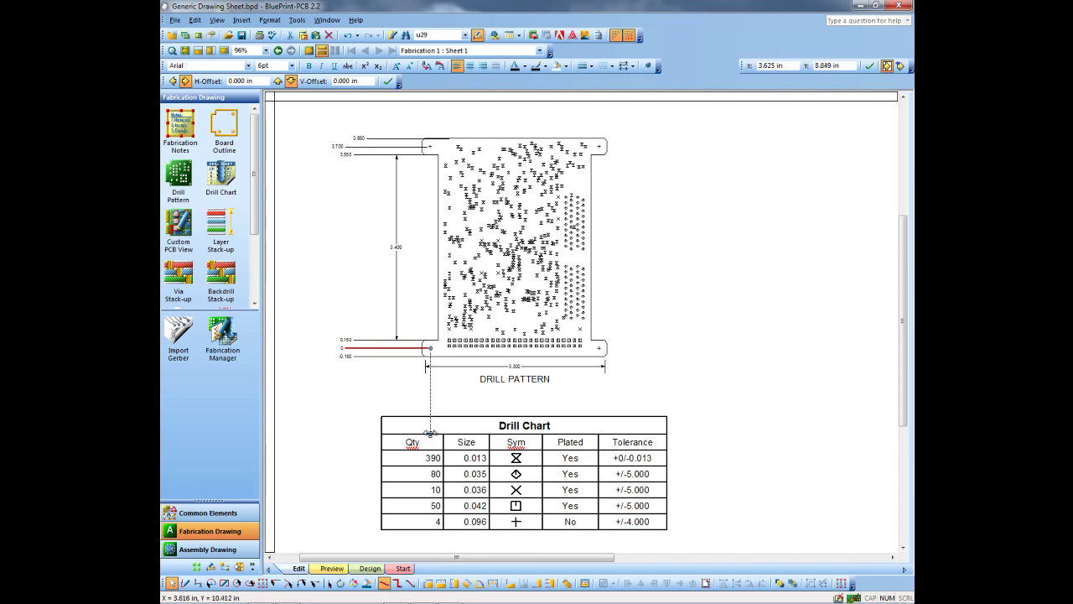
drag(430, 433, 430, 398)
click(750, 296)
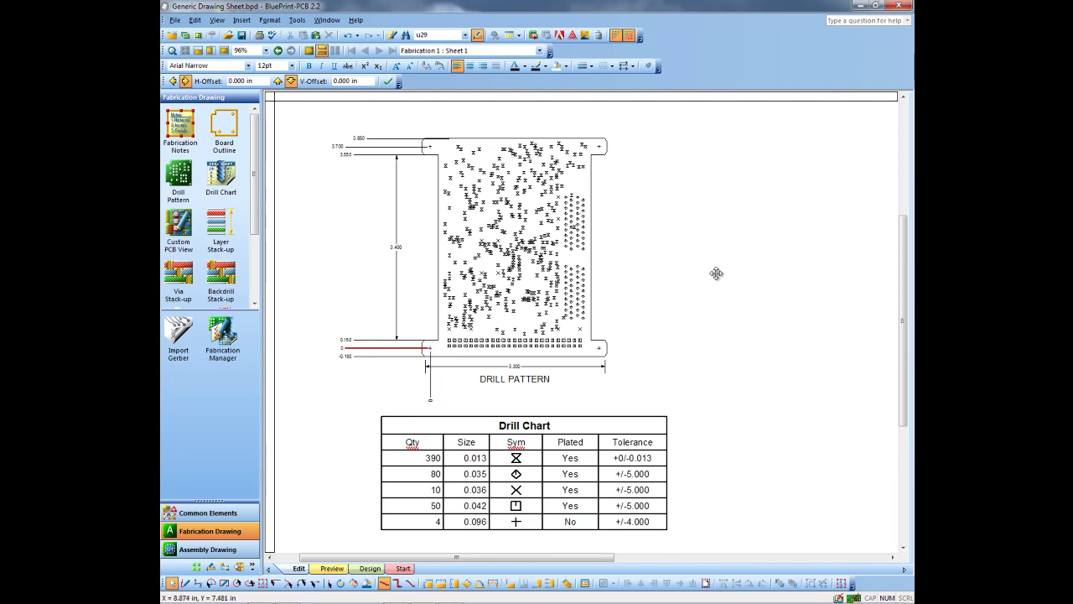
Zoom to Page to show the whole dimensioned fabrication drawing sheet
click(309, 50)
click(223, 51)
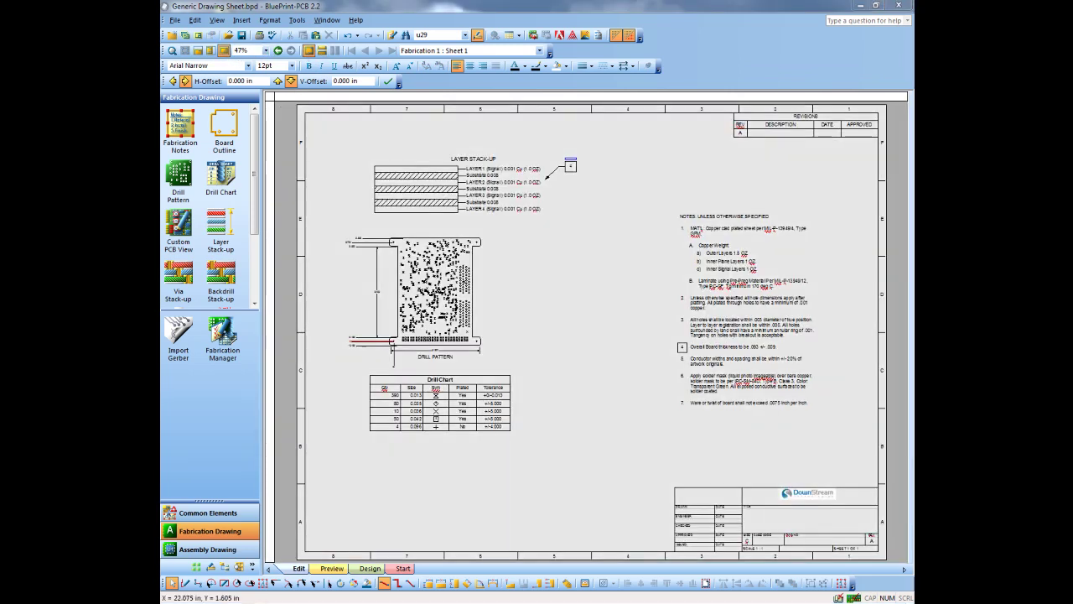